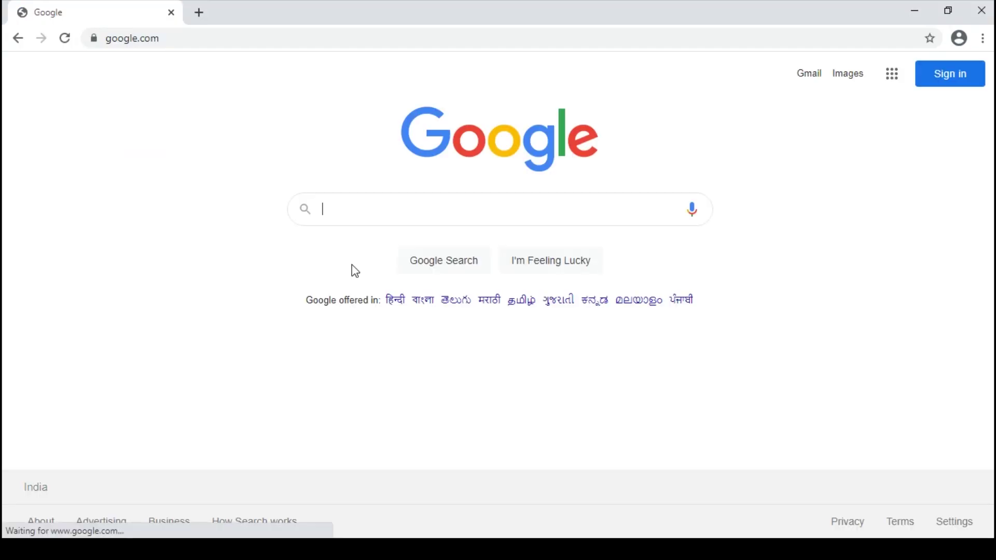
{"action": "type", "text": "ho"}
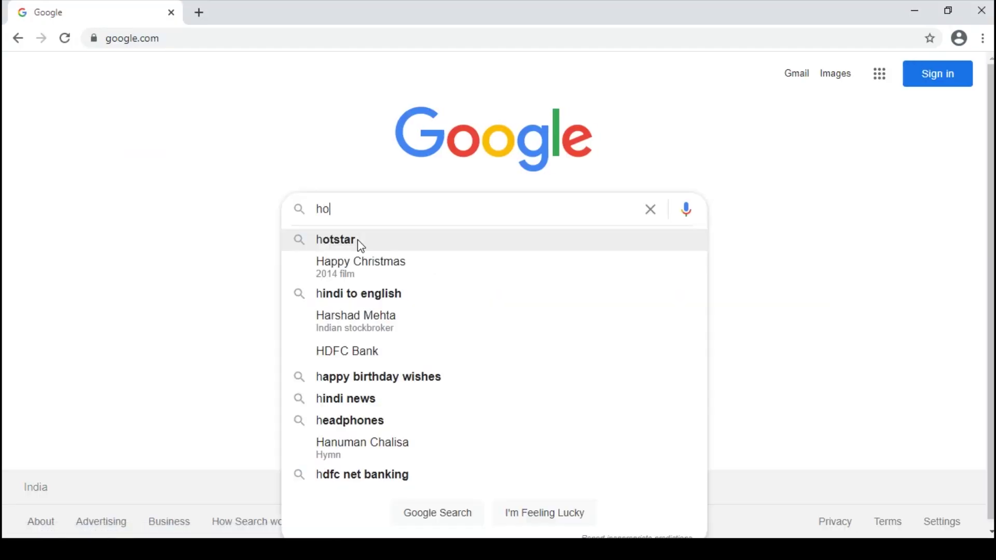
{"action": "type", "text": "w to transfer whatsapp m"}
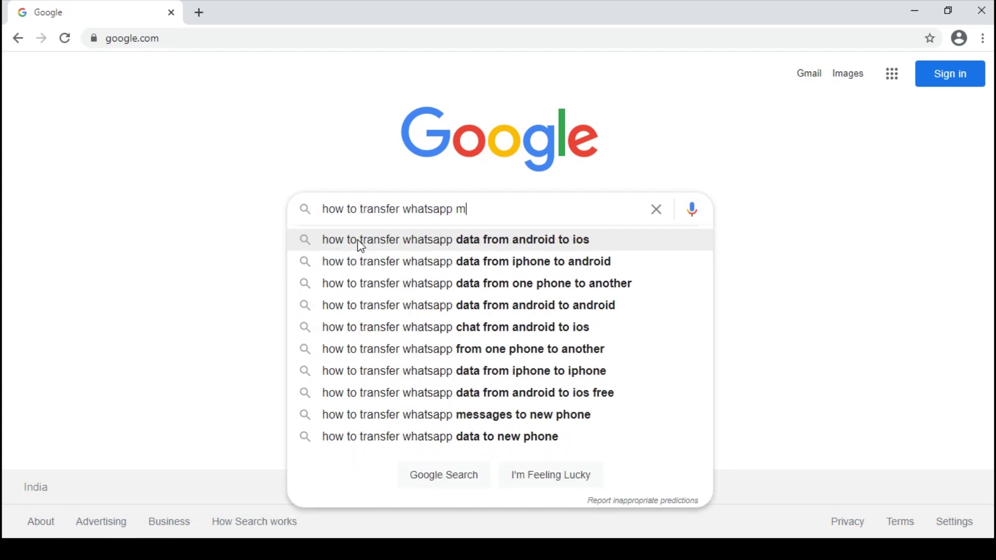
{"action": "type", "text": "essages from Android to "}
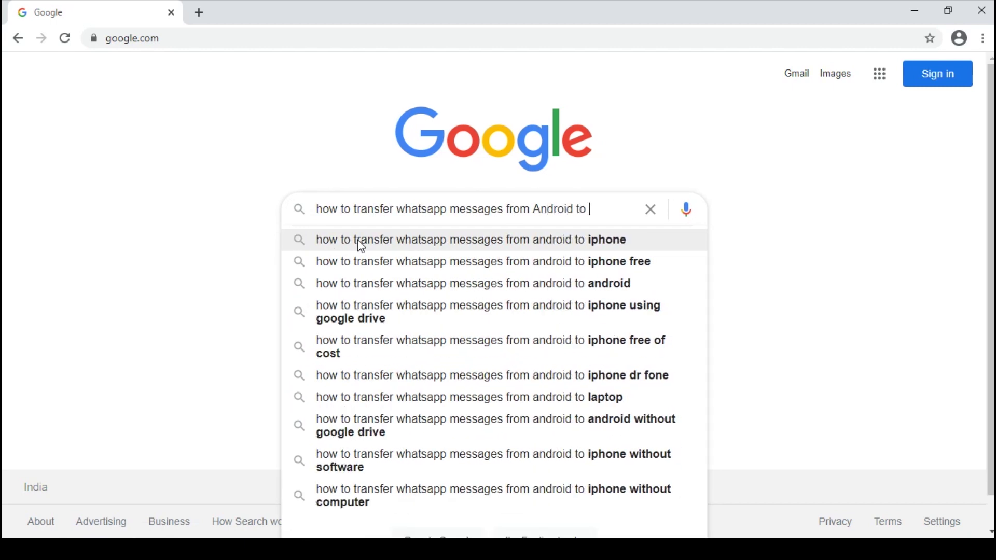
{"action": "type", "text": "iPhone"}
- Google 'how to transfer whatsapp messages from Android to iPhone'
{"action": "key", "text": "Return"}
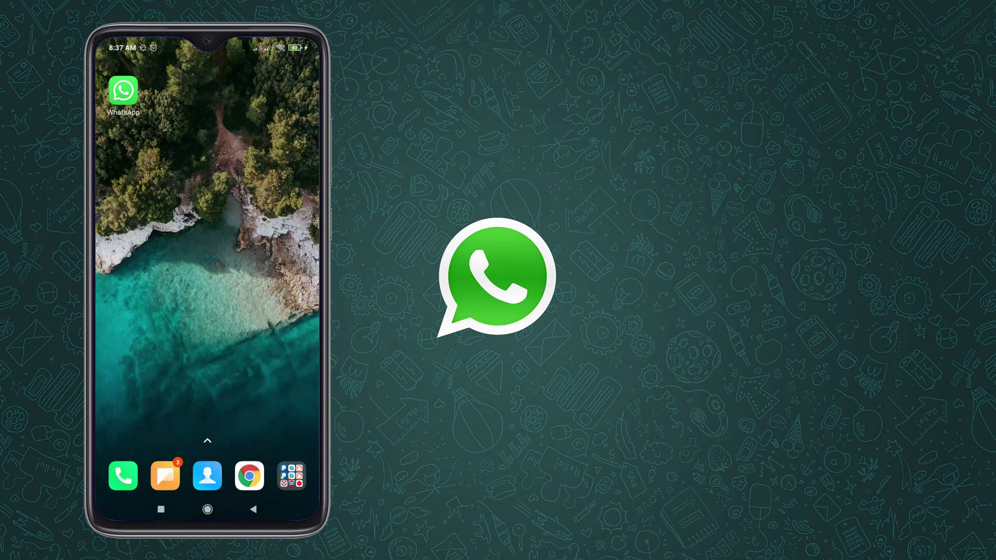
- Tap WhatsApp on the Android phone in the intro demo and let it finish
{"action": "left_click", "coordinate": [123, 90]}
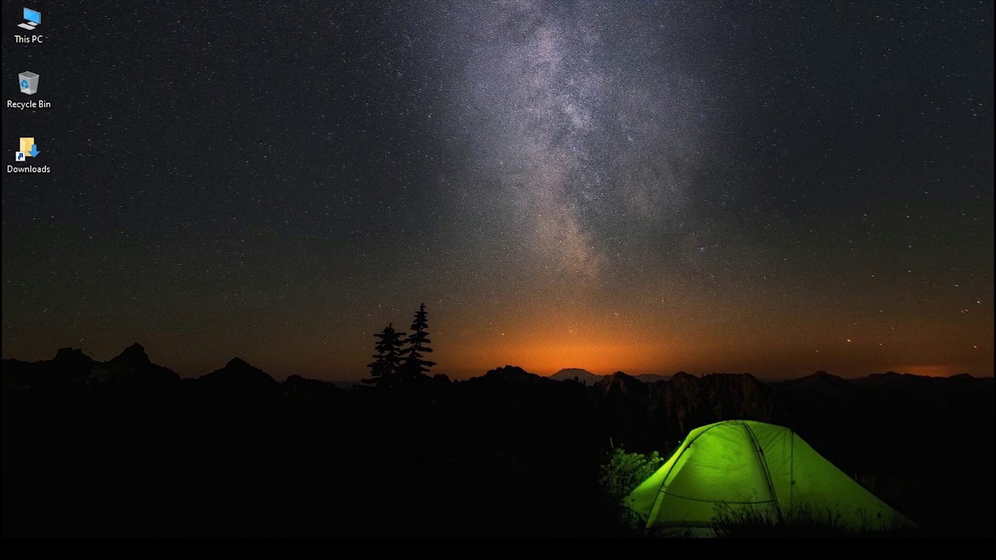
- Search 'ultfone whatsapp transfer' and open the WhatsApp Transfer - UltFone result
{"action": "left_click", "coordinate": [292, 46]}
{"action": "type", "text": "ultfone "}
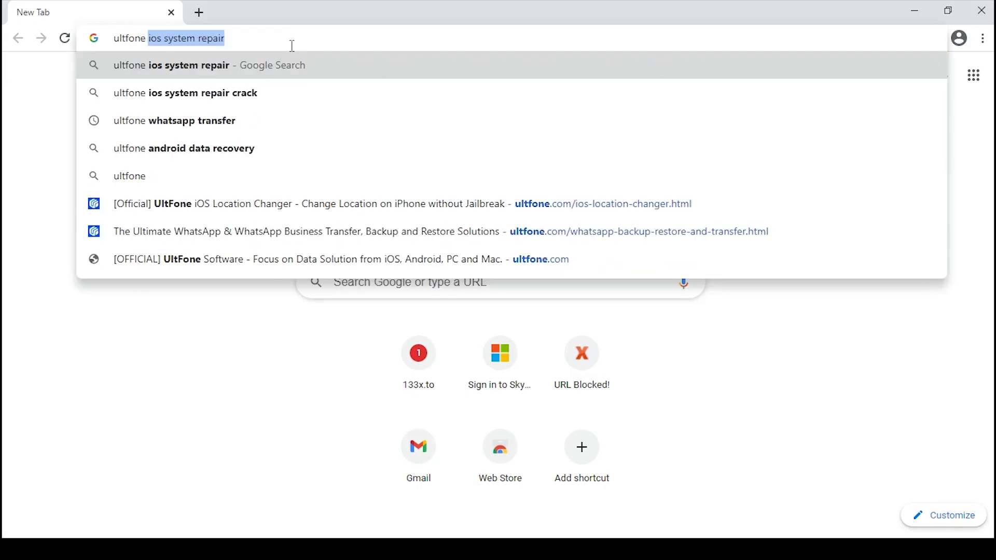
{"action": "type", "text": "what"}
{"action": "key", "text": "End"}
{"action": "key", "text": "Return"}
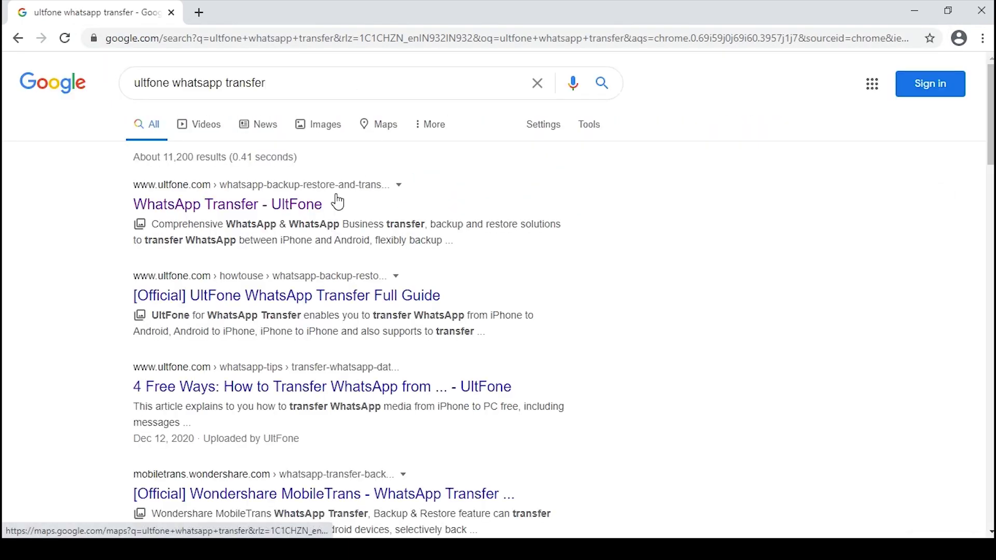
{"action": "left_click", "coordinate": [233, 205]}
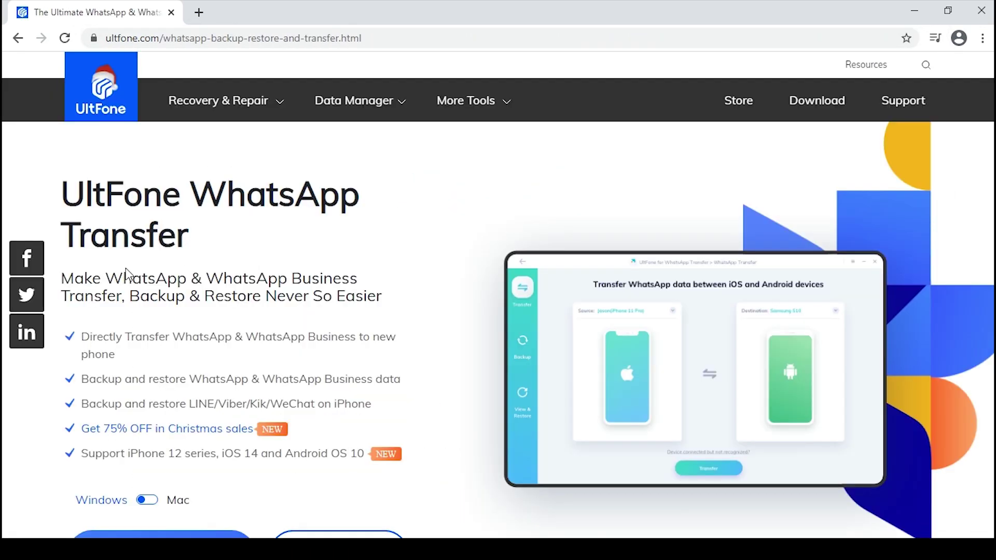
- Read the product tagline and feature list: direct transfer, backup/restore, LINE/Viber/Kik/WeChat, iPhone 12 support
{"action": "left_click_drag", "start_coordinate": [62, 279], "coordinate": [385, 300]}
{"action": "left_click", "coordinate": [402, 307]}
{"action": "mouse_move", "coordinate": [82, 336]}
{"action": "left_mouse_down"}
{"action": "mouse_move", "coordinate": [129, 359]}
{"action": "mouse_move", "coordinate": [431, 379]}
{"action": "left_mouse_up"}
{"action": "left_click", "coordinate": [123, 367]}
{"action": "left_click", "coordinate": [420, 399]}
{"action": "left_click_drag", "start_coordinate": [83, 404], "coordinate": [402, 408]}
{"action": "left_click", "coordinate": [180, 454]}
{"action": "left_click_drag", "start_coordinate": [82, 454], "coordinate": [398, 477]}
{"action": "left_click", "coordinate": [427, 420]}
{"action": "scroll", "coordinate": [498, 295], "scroll_direction": "down", "scroll_amount": 1}
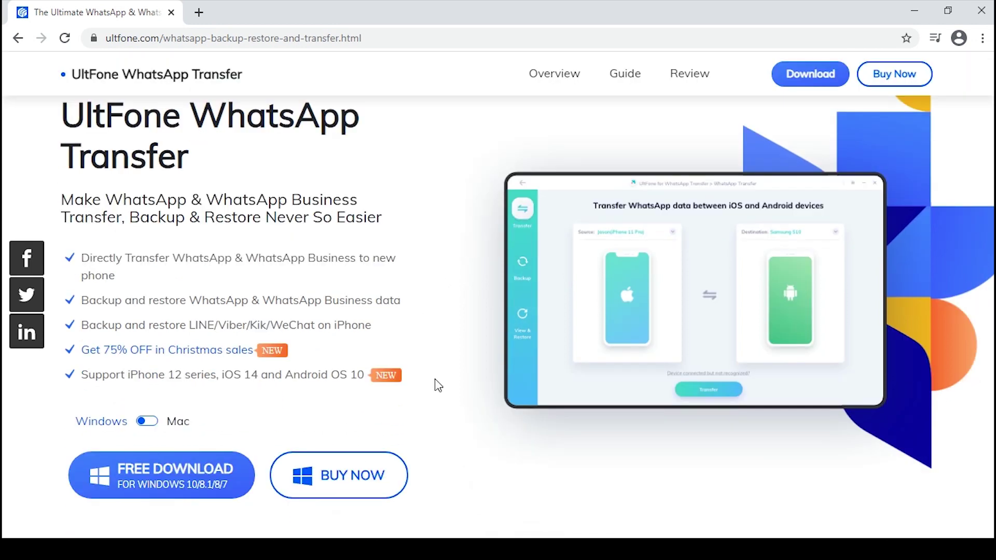
- Download and install the Windows UltFone for WhatsApp Transfer, then launch it from the installer
{"action": "left_click", "coordinate": [202, 477]}
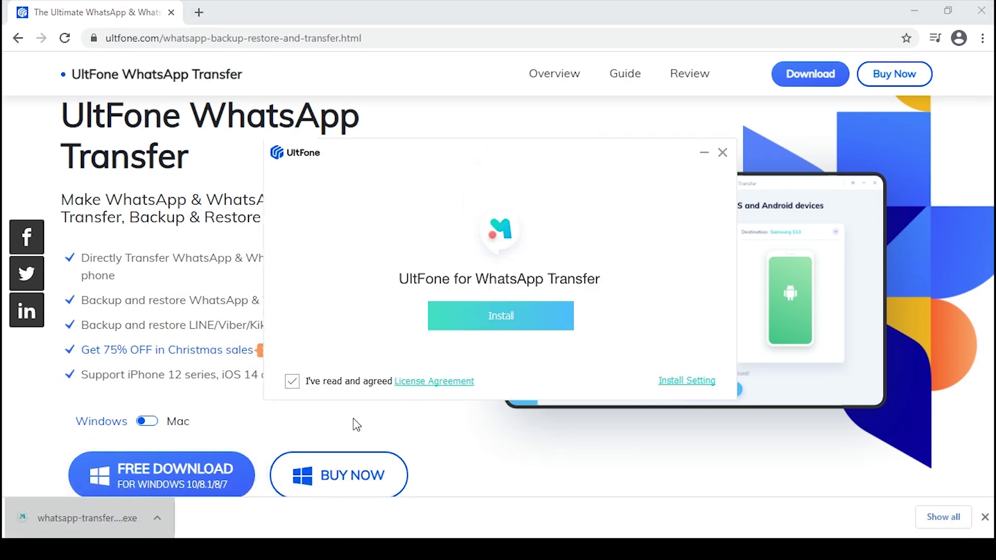
{"action": "left_click", "coordinate": [521, 315]}
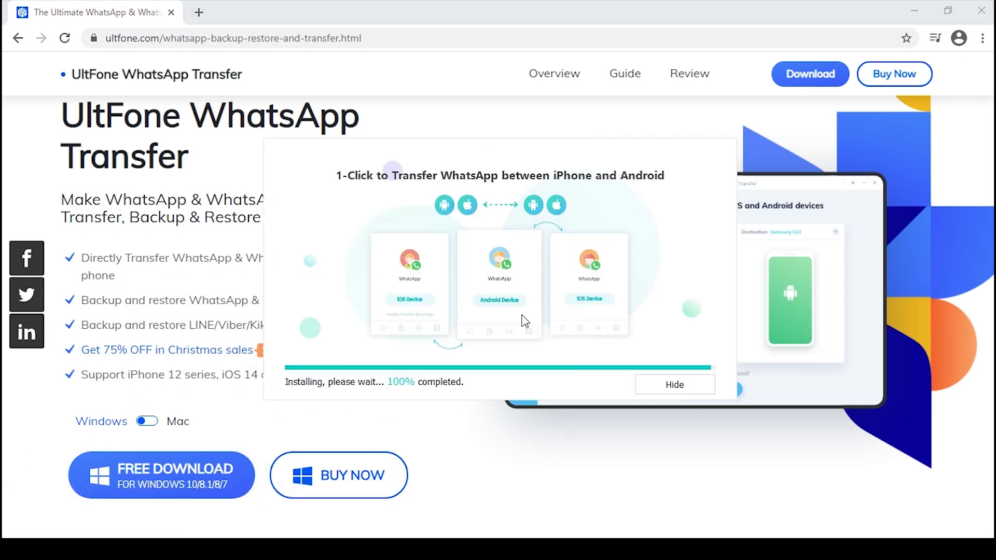
{"action": "left_click", "coordinate": [802, 11]}
{"action": "left_click", "coordinate": [915, 9]}
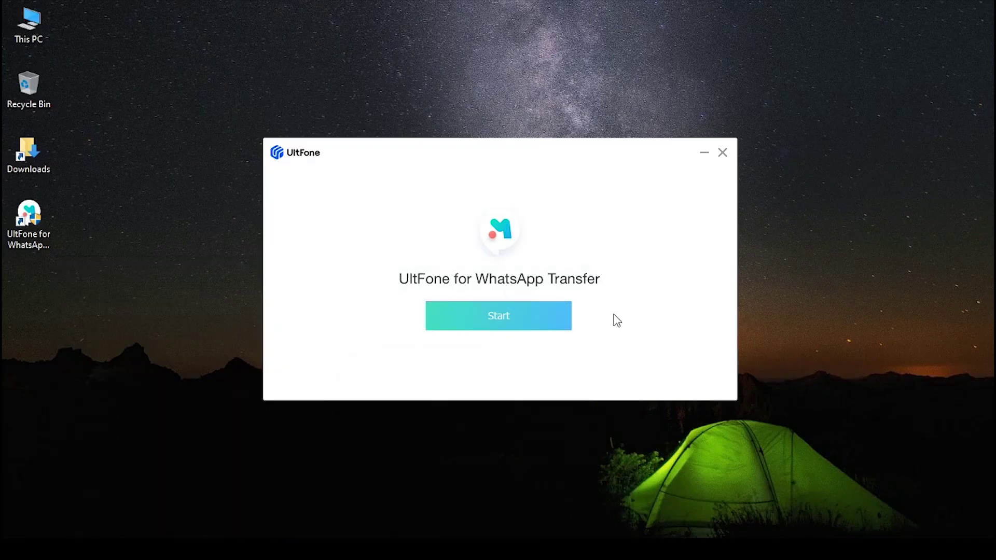
{"action": "left_click", "coordinate": [483, 326]}
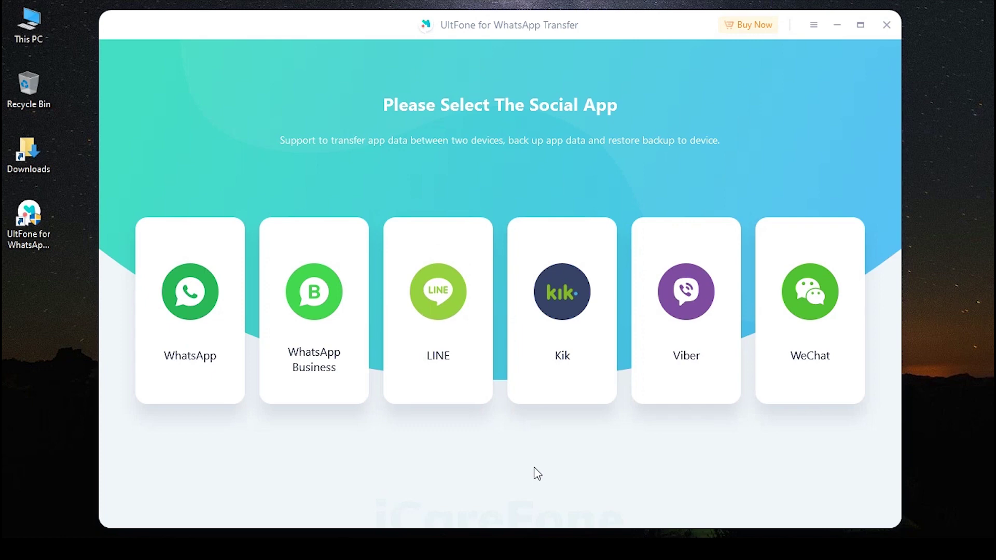
- Choose WhatsApp on the social app selection screen
{"action": "left_click", "coordinate": [185, 328]}
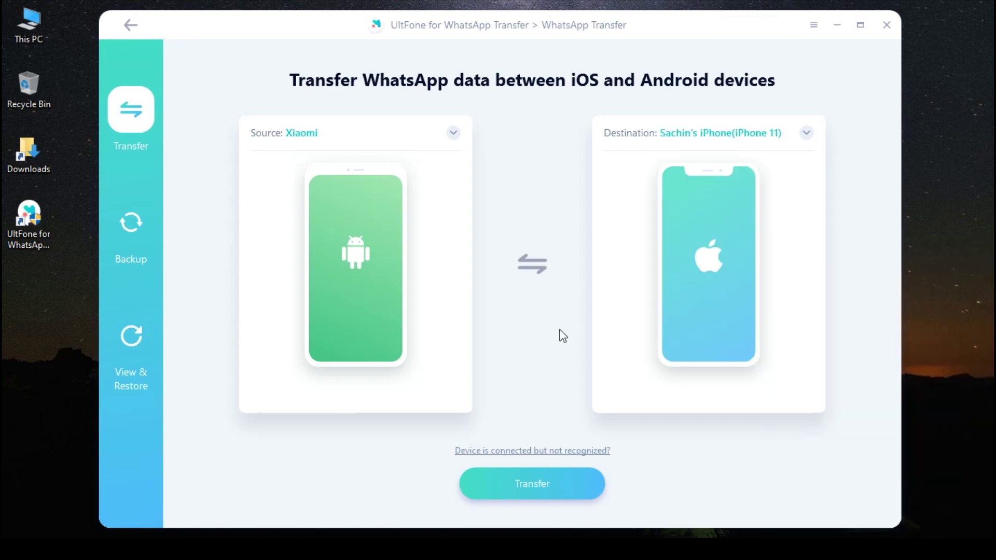
- Start the Android-to-iPhone transfer and accept overwriting the iPhone's WhatsApp data
{"action": "left_click", "coordinate": [533, 480]}
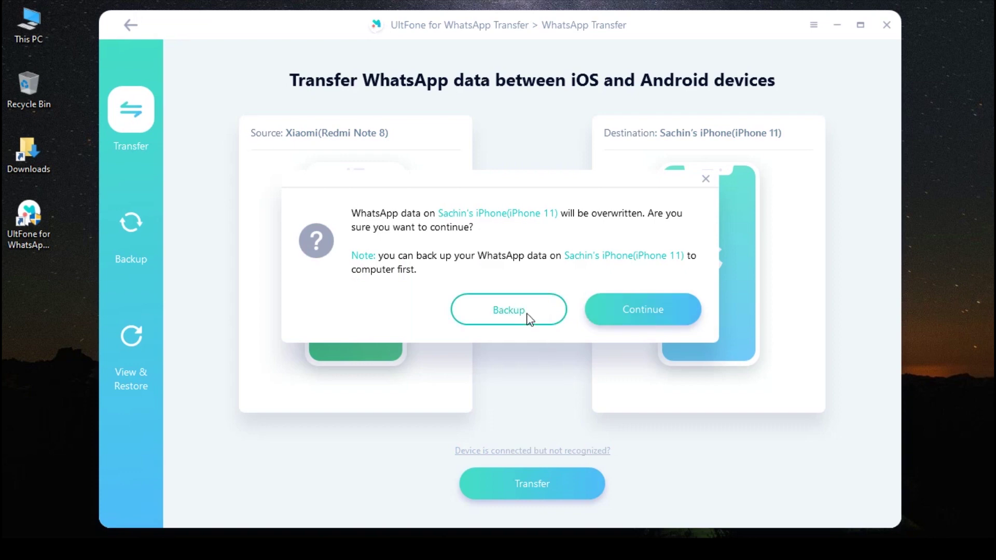
{"action": "left_click", "coordinate": [611, 313]}
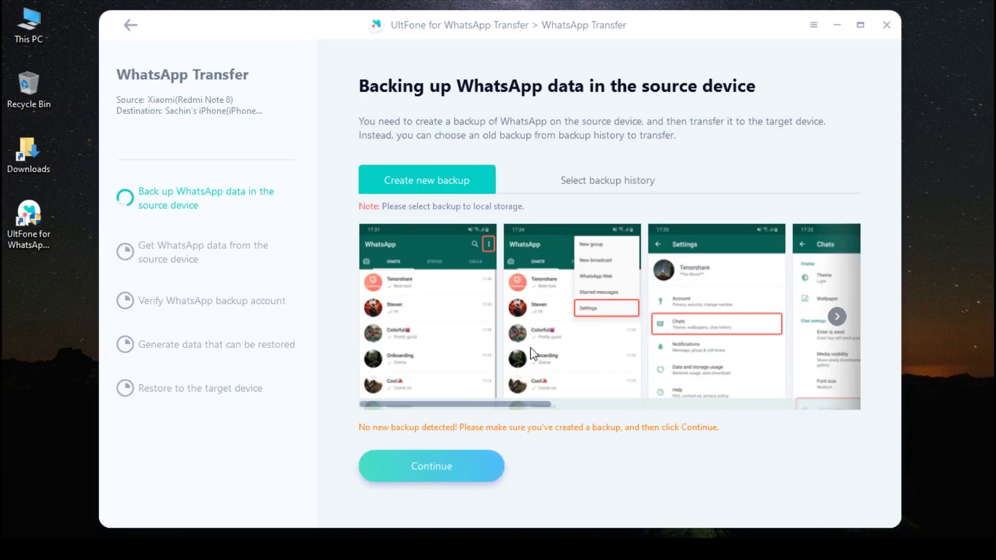
{"action": "left_click_drag", "start_coordinate": [523, 404], "coordinate": [722, 402]}
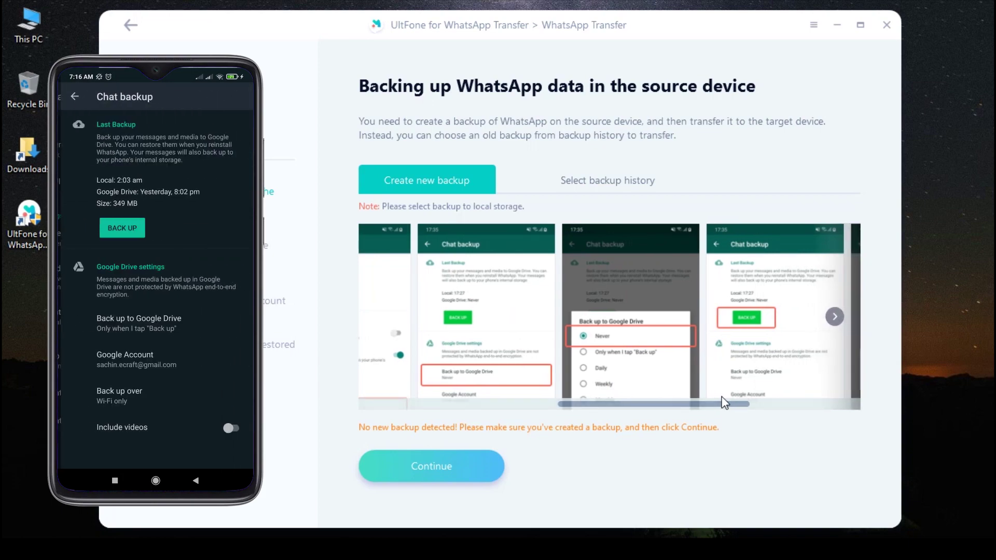
{"action": "left_click_drag", "start_coordinate": [720, 404], "coordinate": [852, 394]}
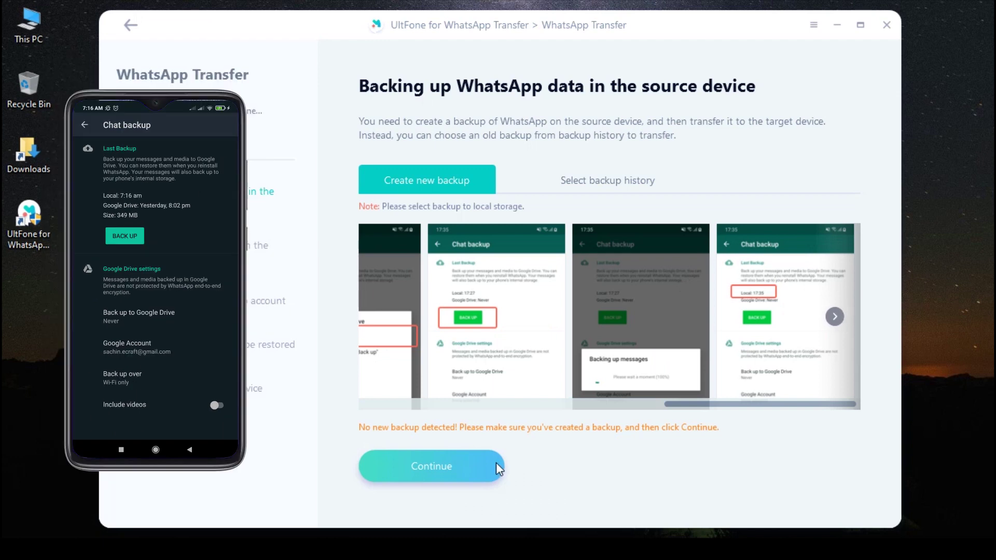
- Continue after making the new WhatsApp backup on the Redmi Note 8
{"action": "left_click", "coordinate": [461, 462]}
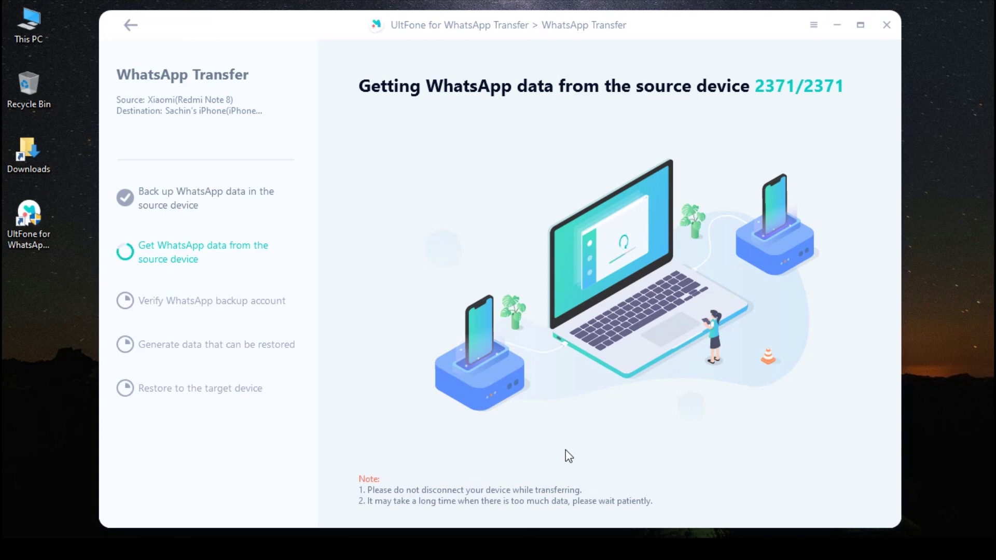
- Pass the two-step verification warning, request the WhatsApp SMS code, and submit it
{"action": "left_click", "coordinate": [435, 279]}
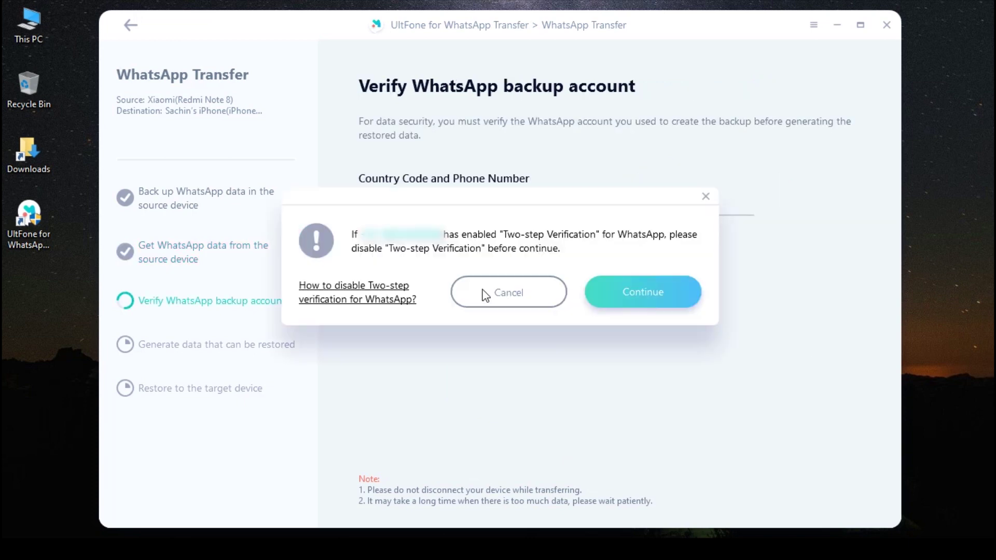
{"action": "left_click", "coordinate": [621, 294]}
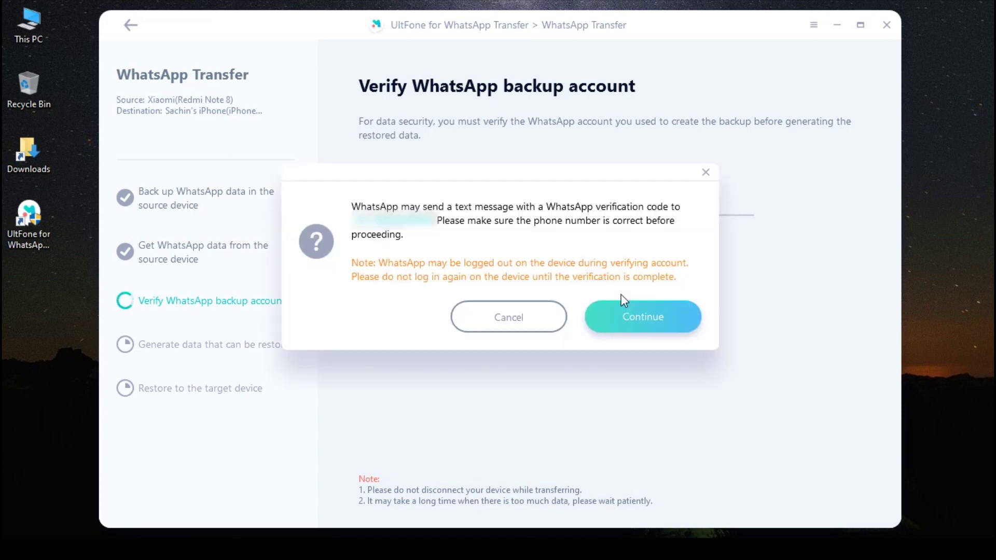
{"action": "left_click", "coordinate": [642, 310]}
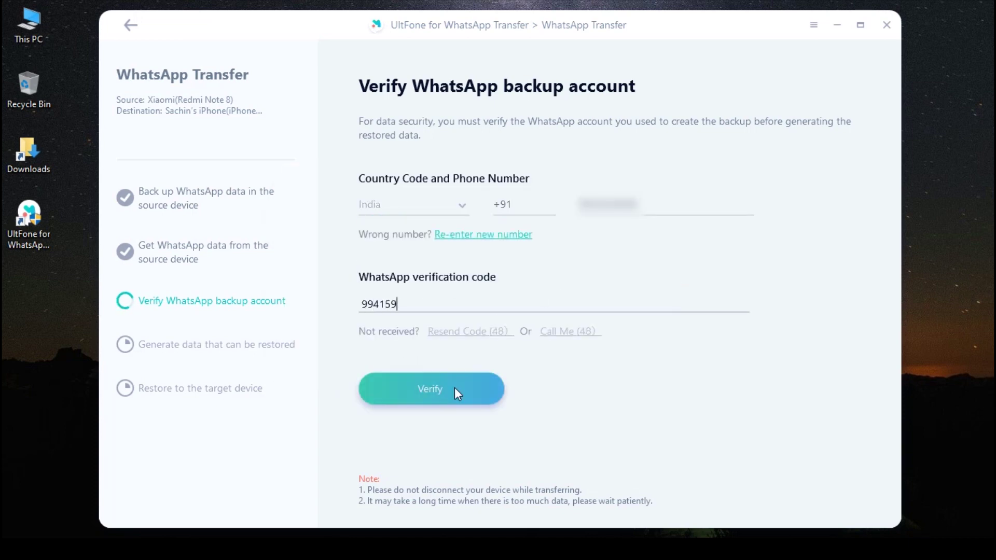
{"action": "left_click", "coordinate": [454, 387]}
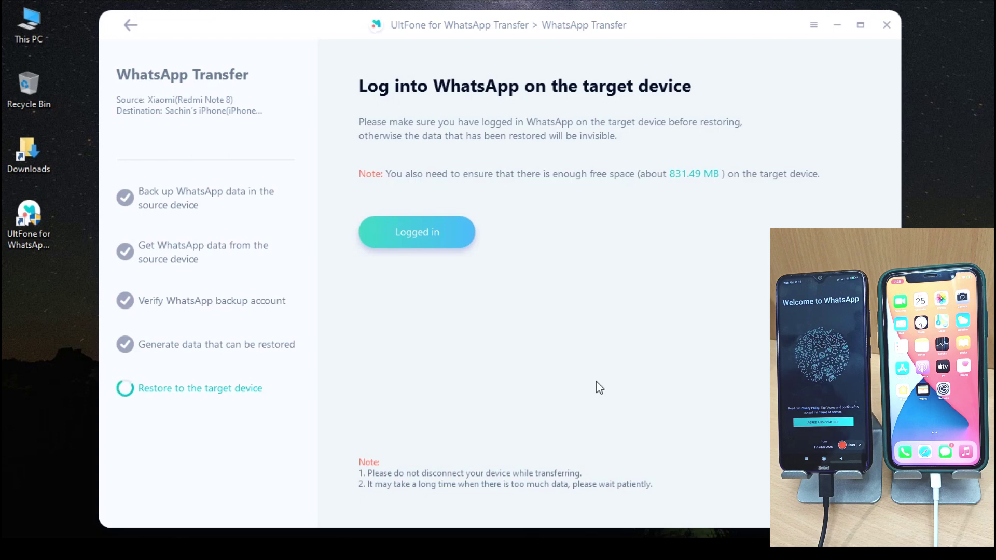
- Confirm WhatsApp is logged in on the iPhone 11 so the restore begins
{"action": "left_click", "coordinate": [444, 230]}
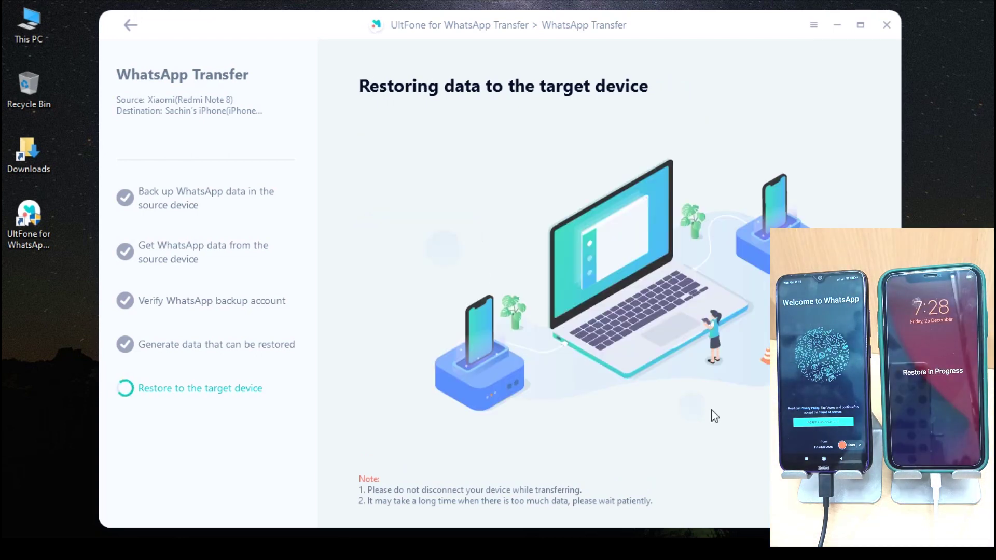